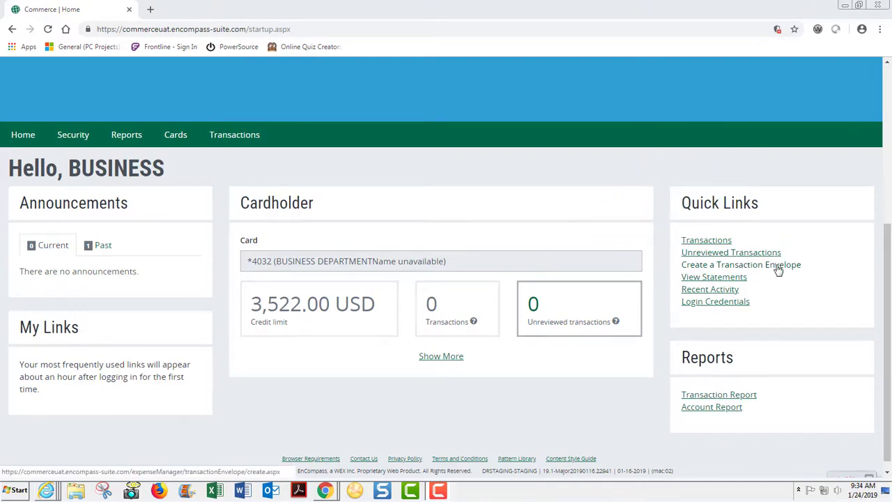
# Start a new transaction envelope for the Business Department card and check the employee first and last name fields
pyautogui.click(778, 266)
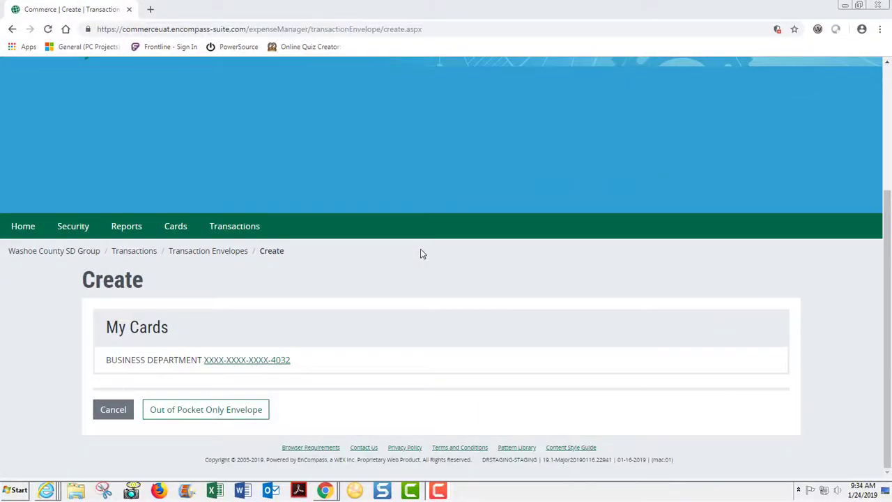
pyautogui.click(268, 364)
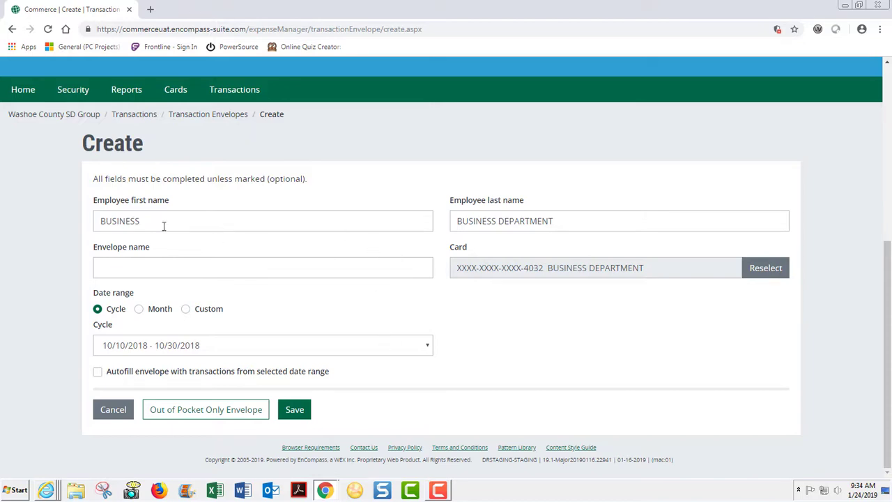
pyautogui.moveTo(166, 221); pyautogui.dragTo(82, 225)
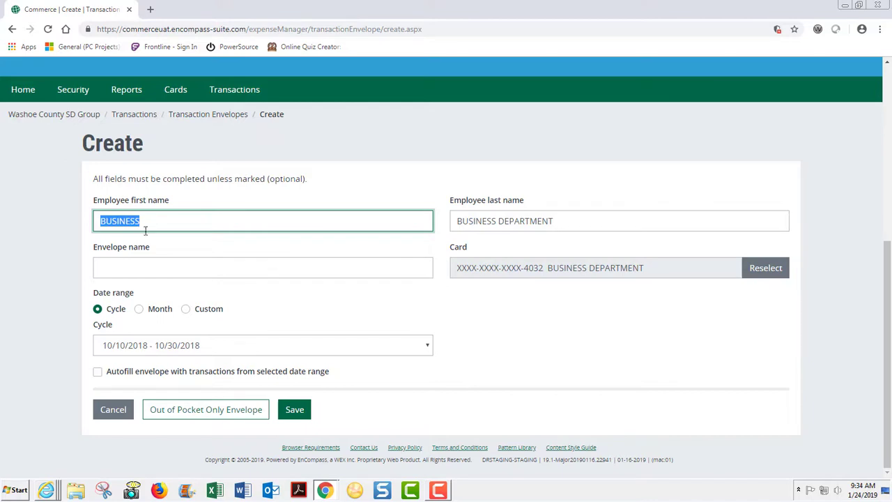
pyautogui.moveTo(579, 222); pyautogui.dragTo(450, 241)
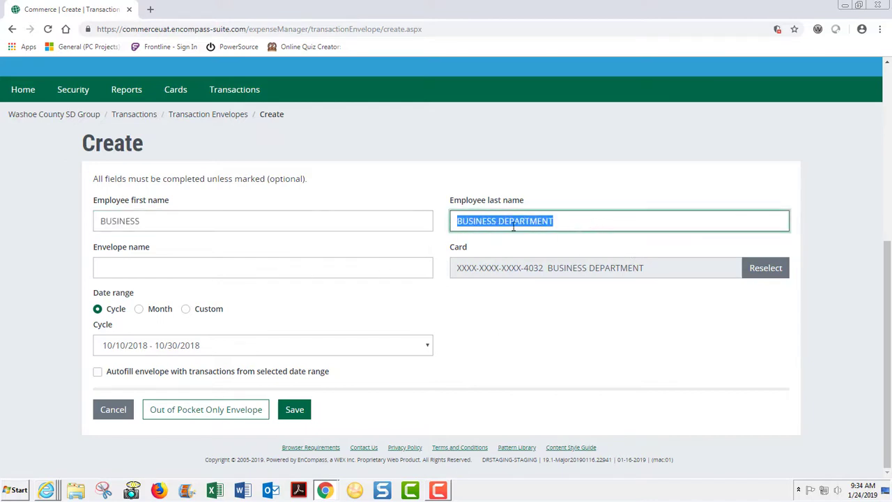
# Name the transaction envelope "Business 08/17"
pyautogui.click(128, 272)
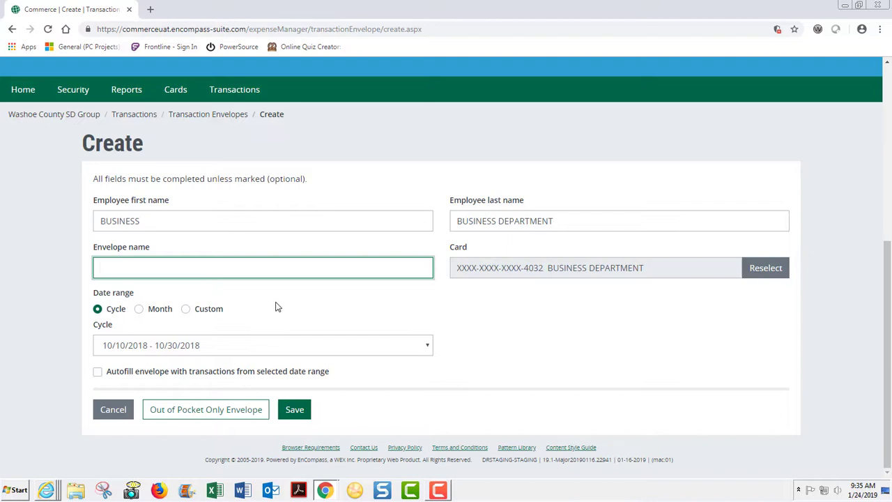
pyautogui.write('Business 08/17')
pyautogui.moveTo(170, 267); pyautogui.dragTo(136, 271)
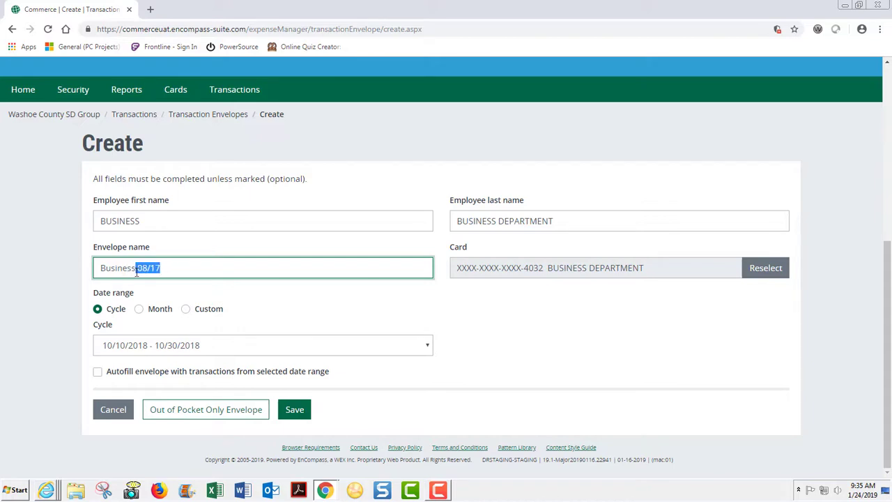
pyautogui.click(221, 271)
# Set the envelope's custom date range from 07/10/2017 to 08/06/2017 and save the new envelope
pyautogui.click(188, 313)
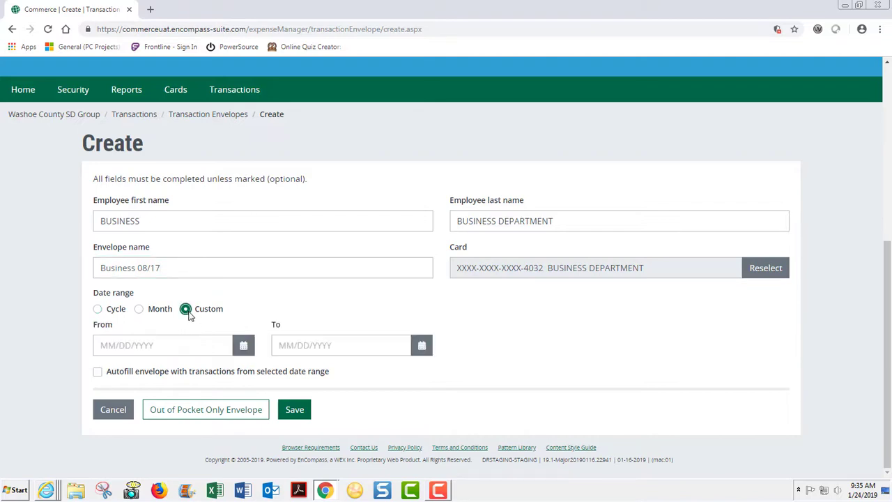
pyautogui.click(171, 346)
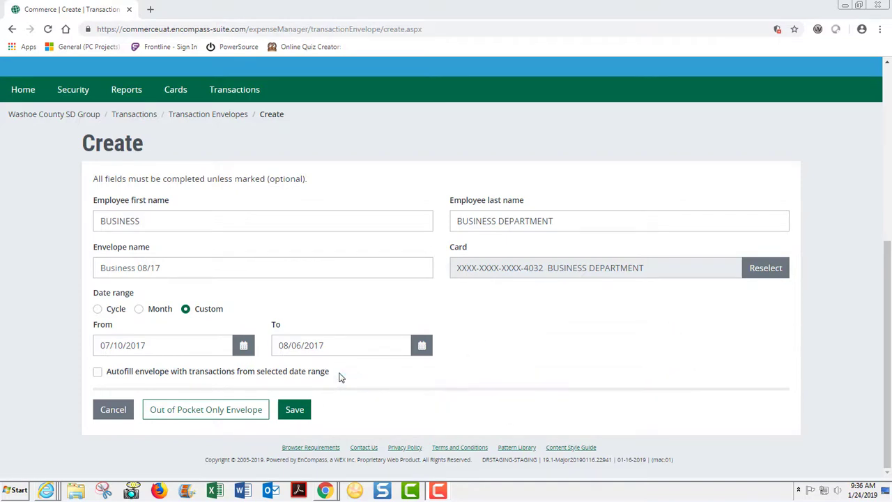
pyautogui.click(294, 410)
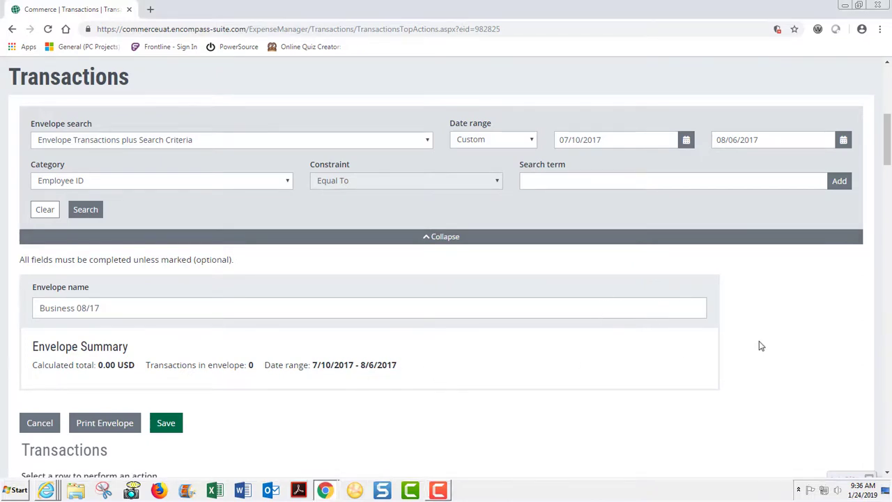
# Include all listed transactions in the Business 08/17 envelope and save it
pyautogui.scroll(-3, 436, 329)
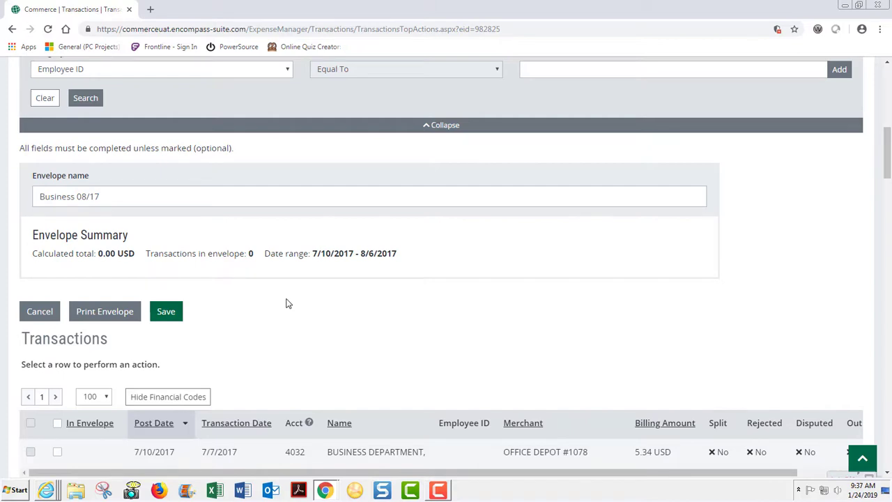
pyautogui.scroll(-1, 279, 306)
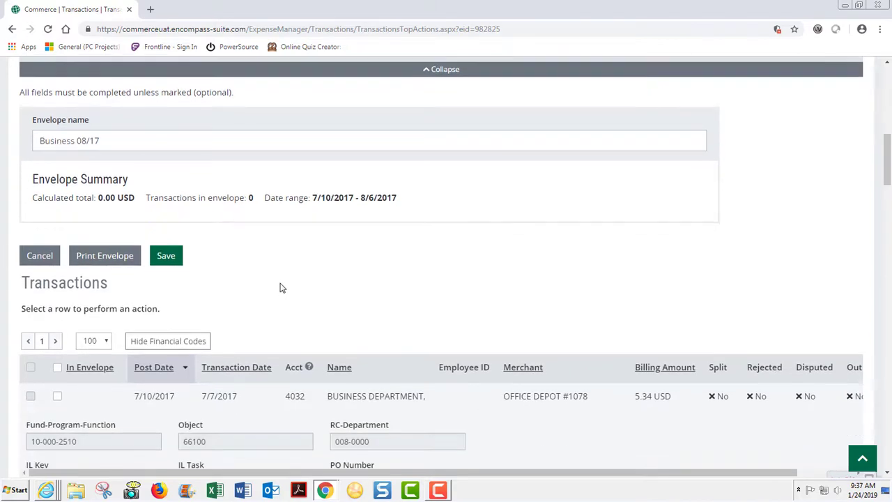
pyautogui.scroll(-1, 280, 272)
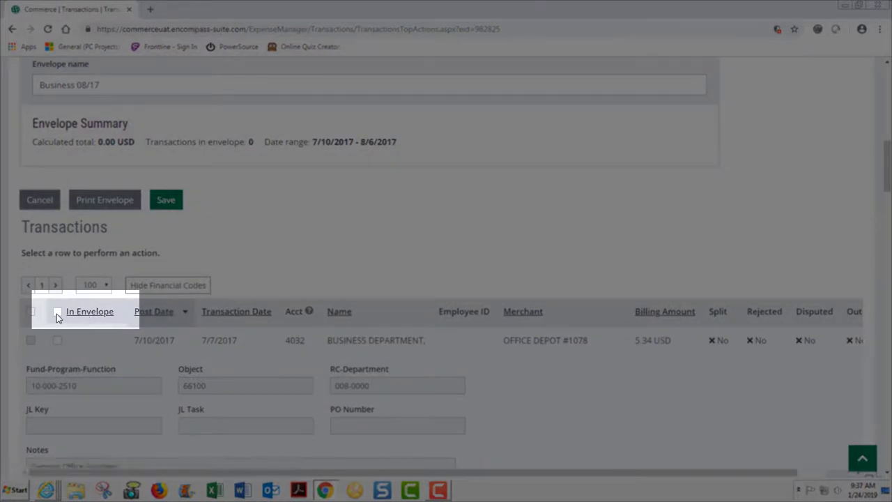
pyautogui.click(56, 314)
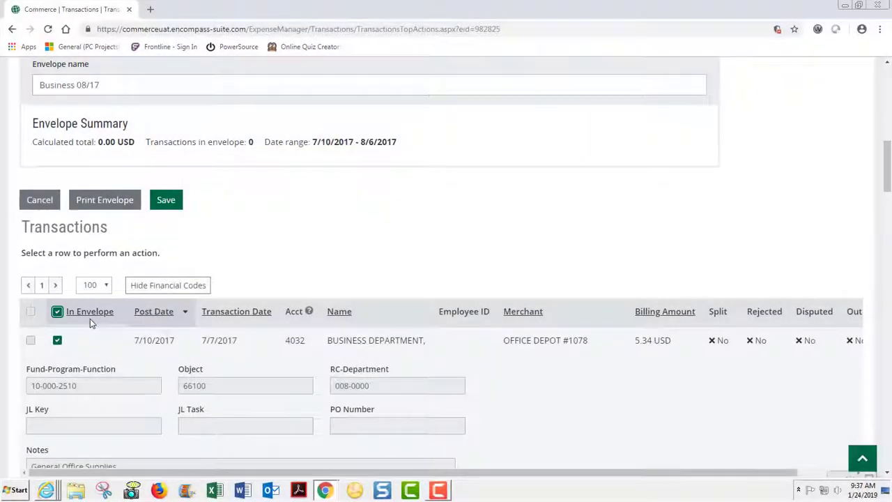
pyautogui.scroll(-15, 90, 318)
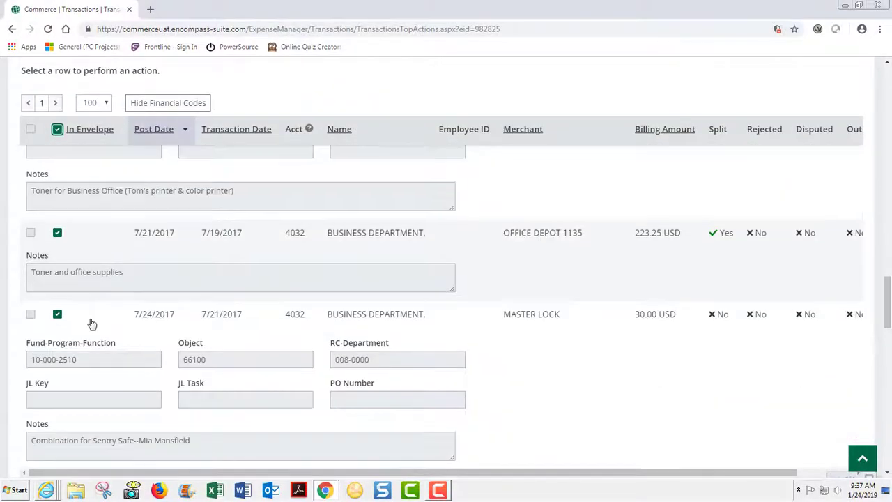
pyautogui.scroll(-5, 90, 323)
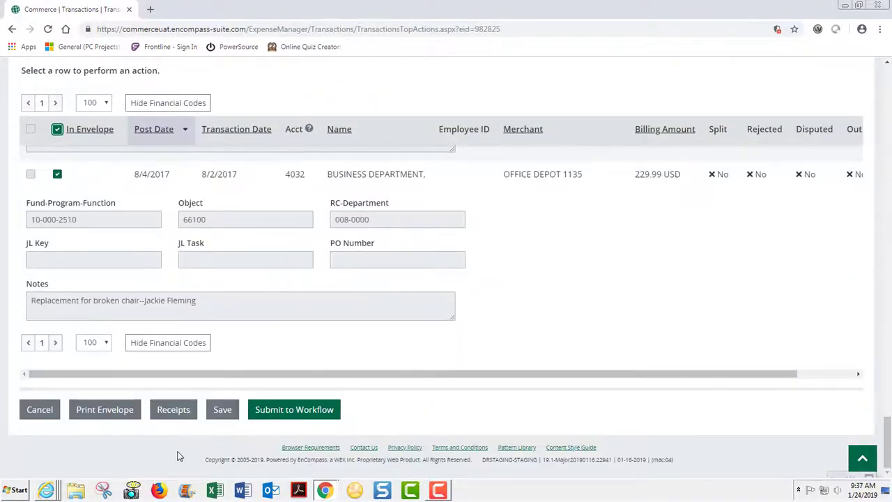
pyautogui.click(223, 412)
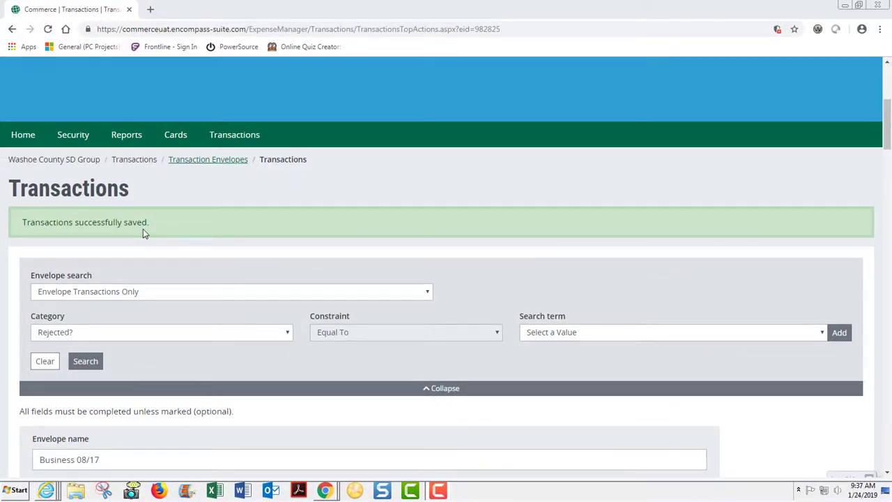
# Check the envelope summary and choose Business 7-10-17 to 8-6-17.pdf from the desktop as the envelope's receipt file
pyautogui.scroll(-3, 807, 427)
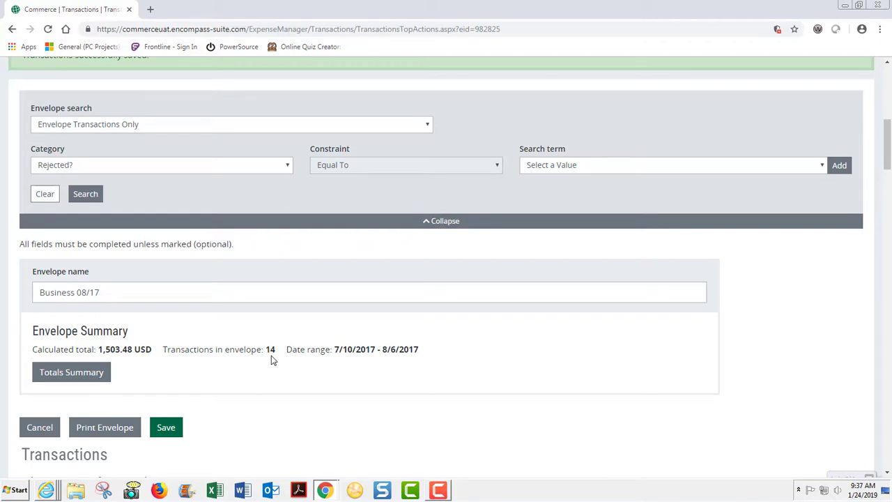
pyautogui.scroll(-2, 273, 360)
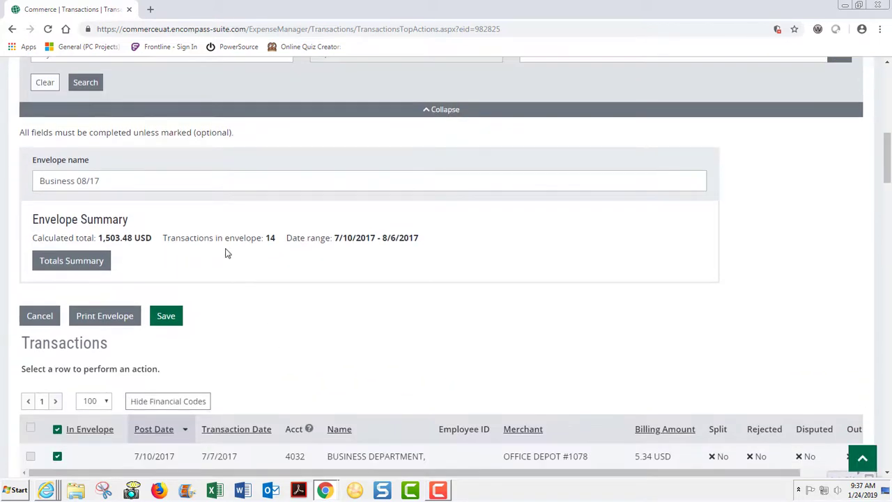
pyautogui.scroll(-1, 249, 267)
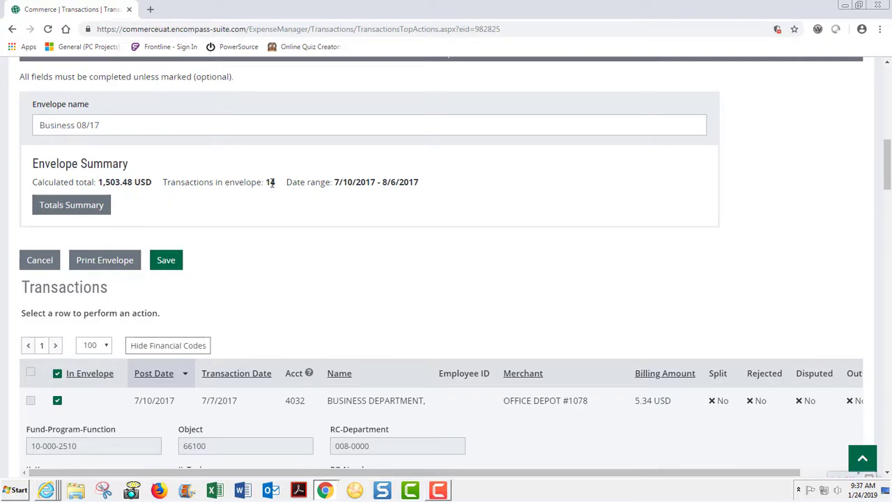
pyautogui.scroll(-20, 295, 270)
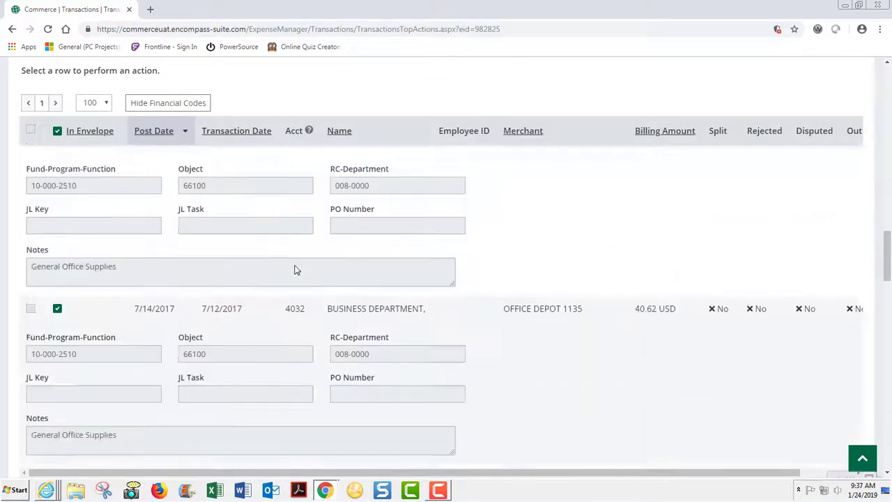
pyautogui.scroll(-1, 297, 271)
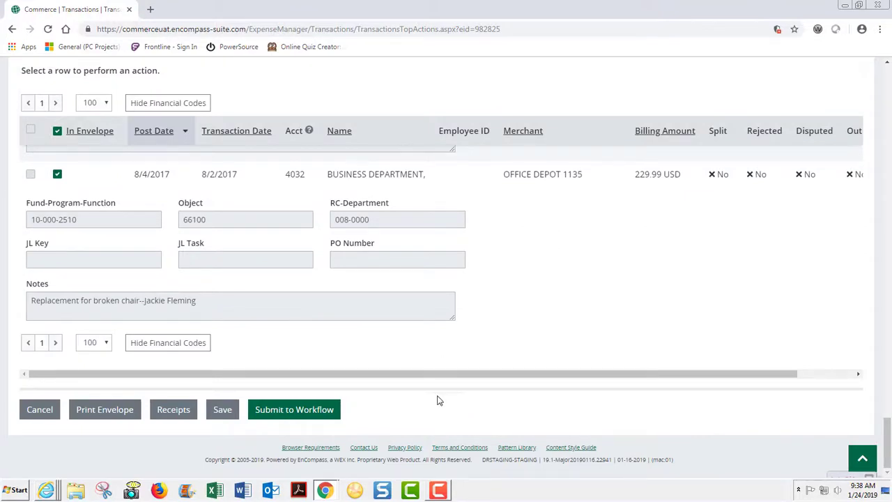
pyautogui.click(168, 416)
pyautogui.click(168, 417)
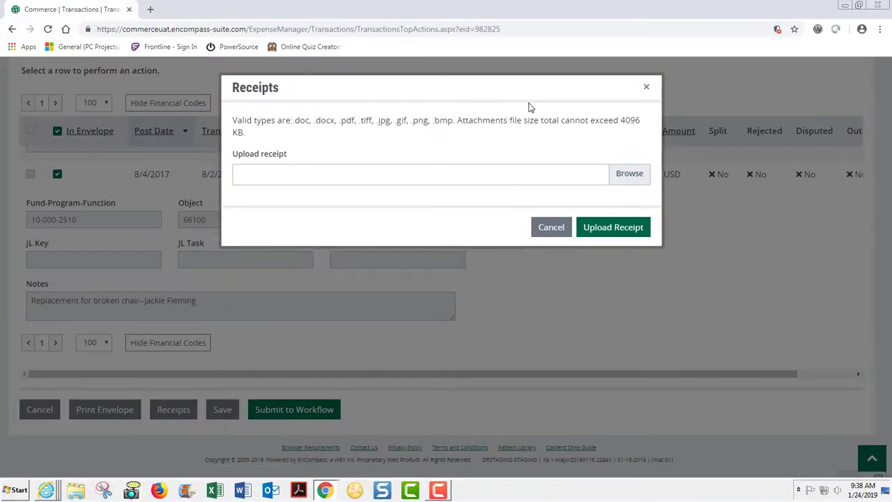
pyautogui.click(631, 183)
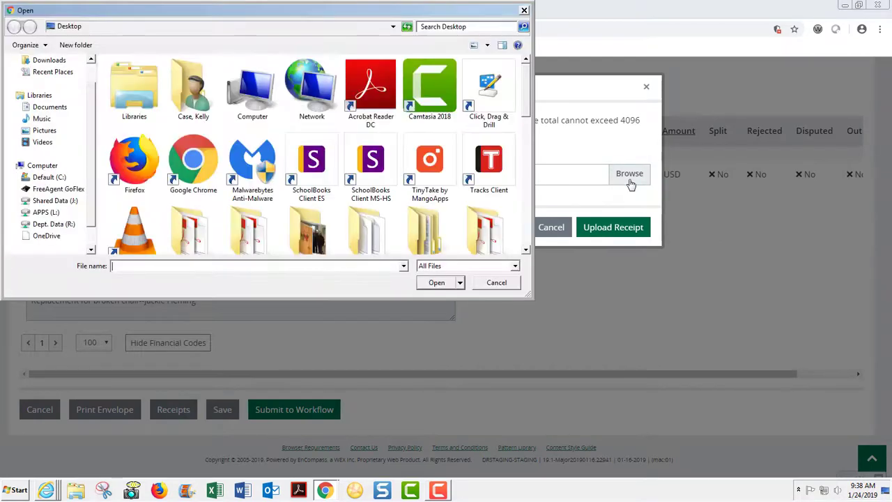
pyautogui.moveTo(528, 87); pyautogui.dragTo(526, 159)
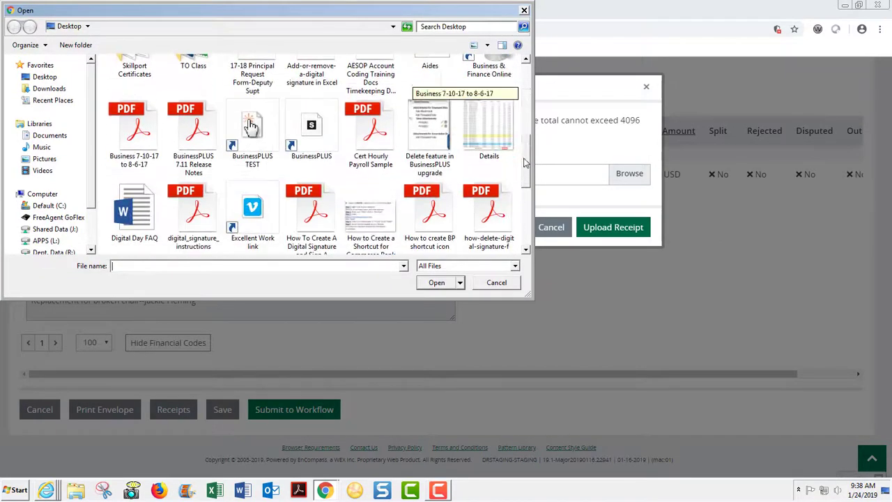
pyautogui.doubleClick(147, 145)
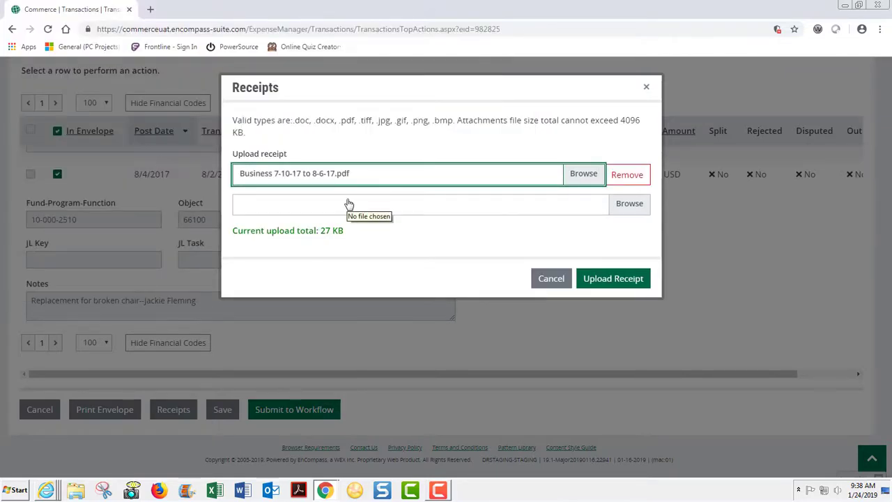
# Upload the chosen receipt PDF, close the Receipts dialog and save the envelope
pyautogui.moveTo(643, 123); pyautogui.dragTo(619, 121)
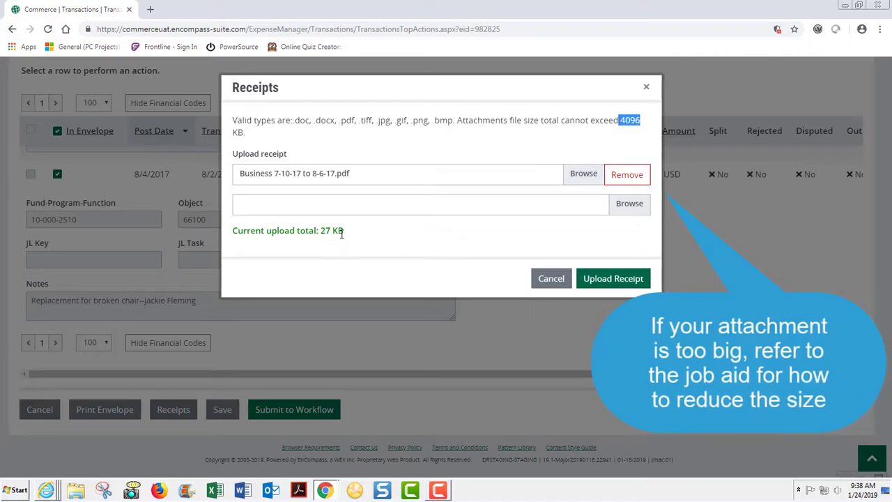
pyautogui.moveTo(343, 231); pyautogui.dragTo(319, 231)
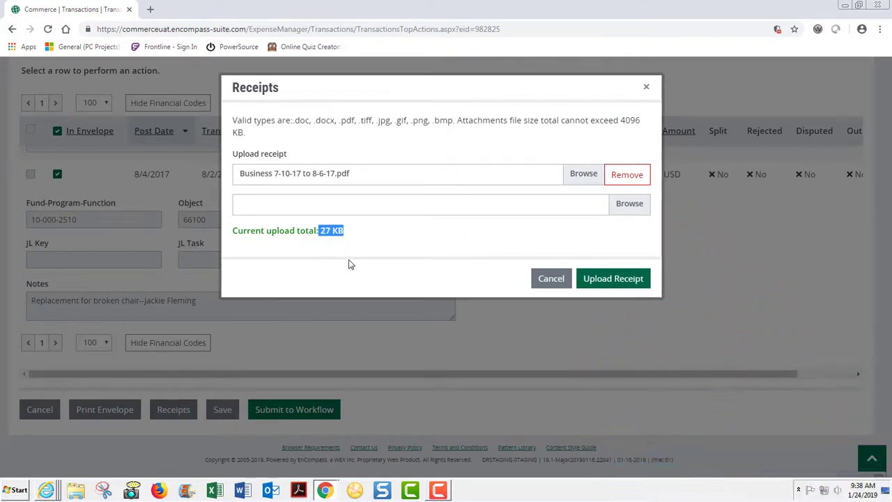
pyautogui.click(611, 279)
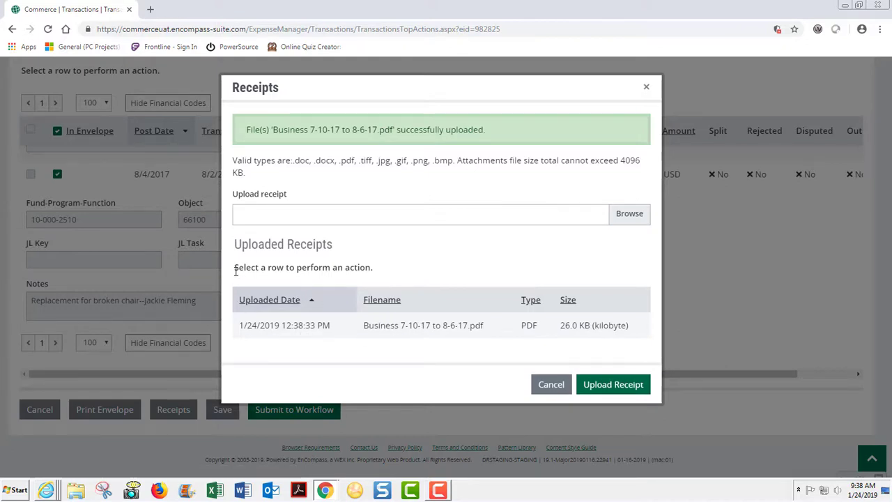
pyautogui.click(338, 328)
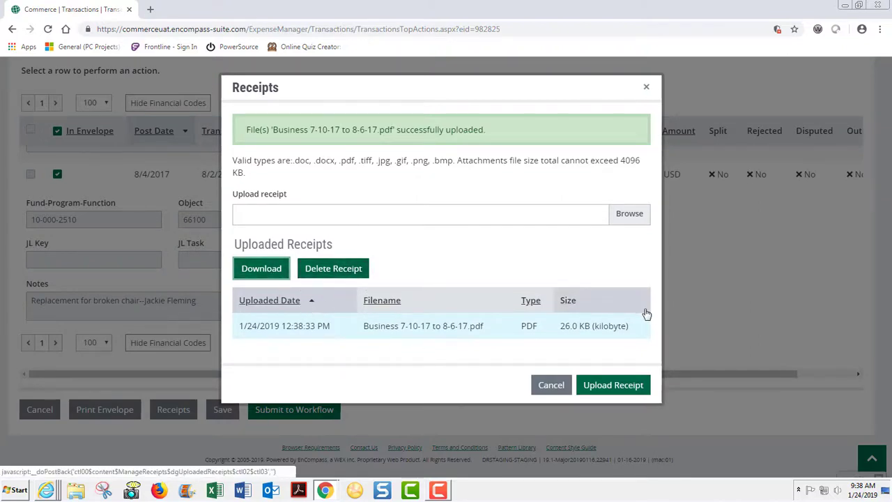
pyautogui.click(647, 88)
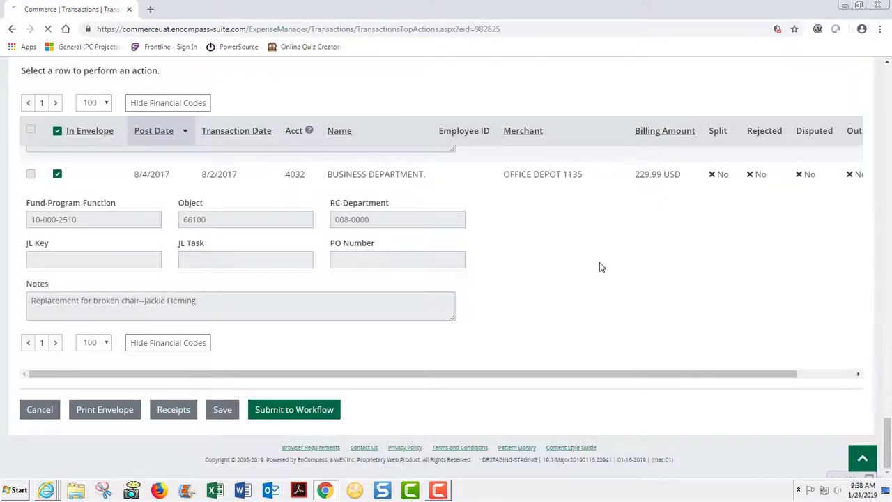
pyautogui.click(223, 415)
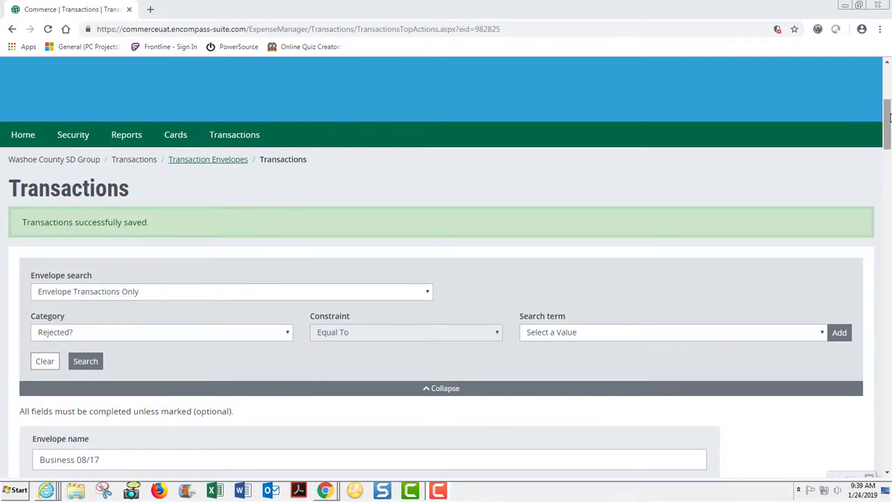
pyautogui.moveTo(889, 118); pyautogui.dragTo(884, 464)
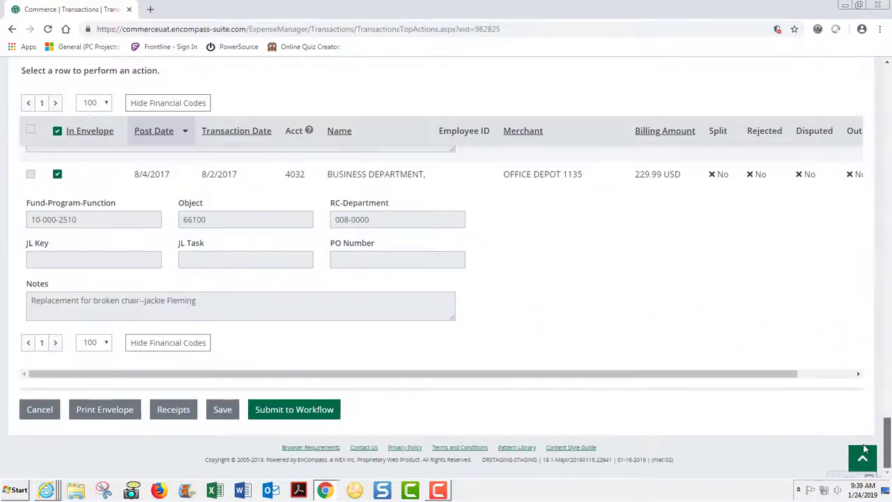
pyautogui.click(307, 419)
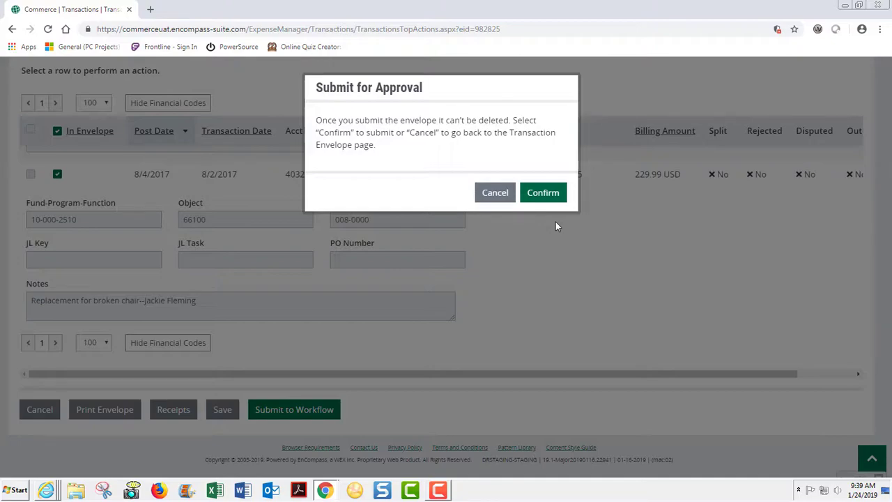
pyautogui.click(497, 194)
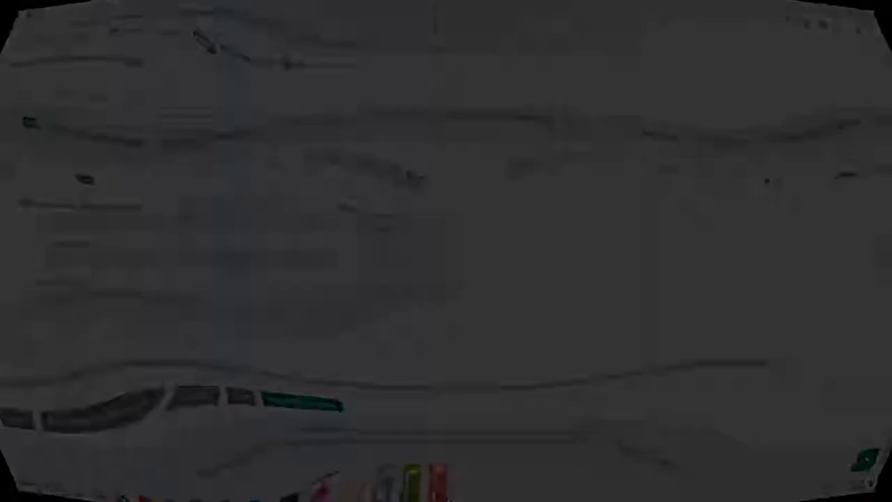